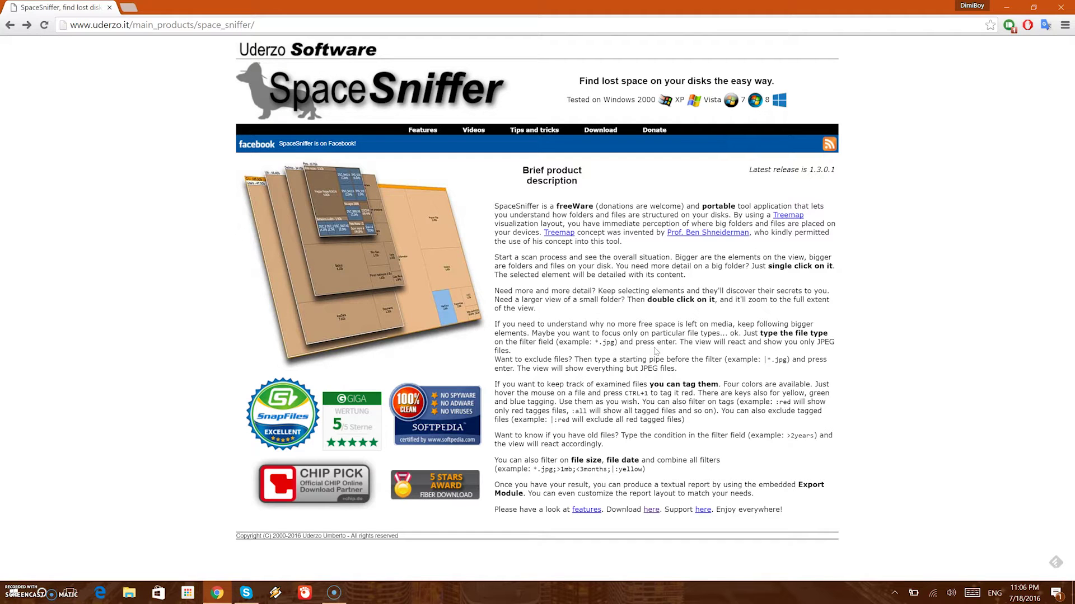
Extract spacesniffer_1_3_0_1.zip from the desktop to the default destination
key("super+d")
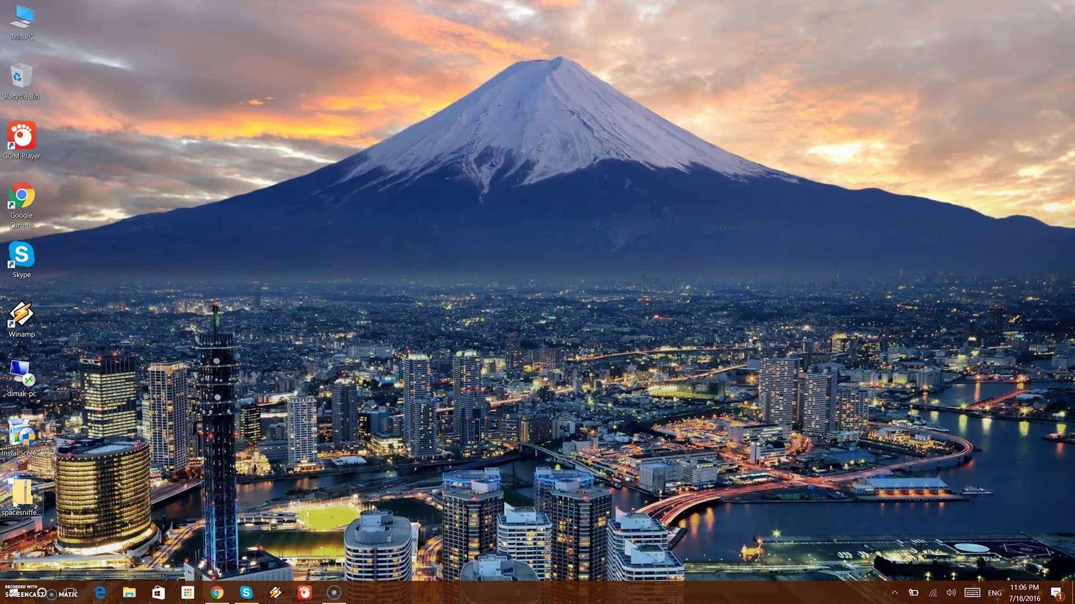
left_click(10, 499)
right_click(10, 501)
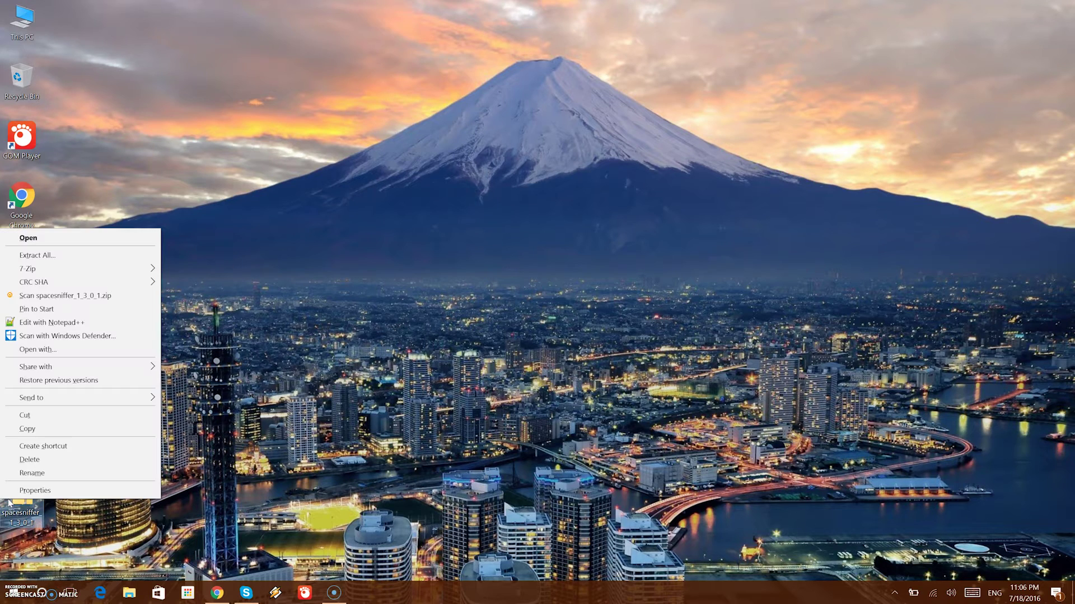
mouse_move(63, 269)
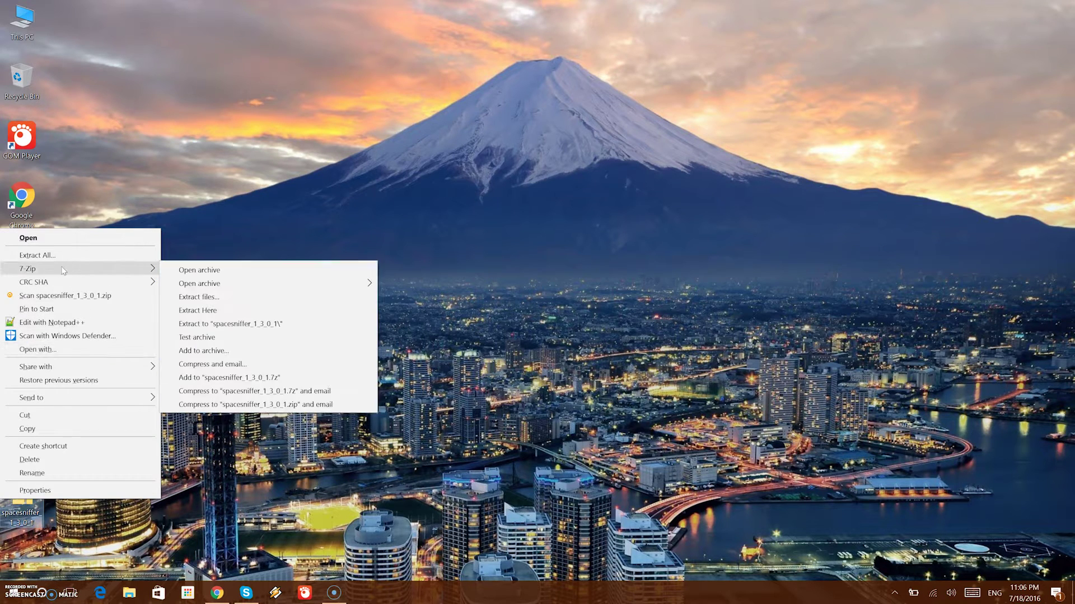
left_click(88, 255)
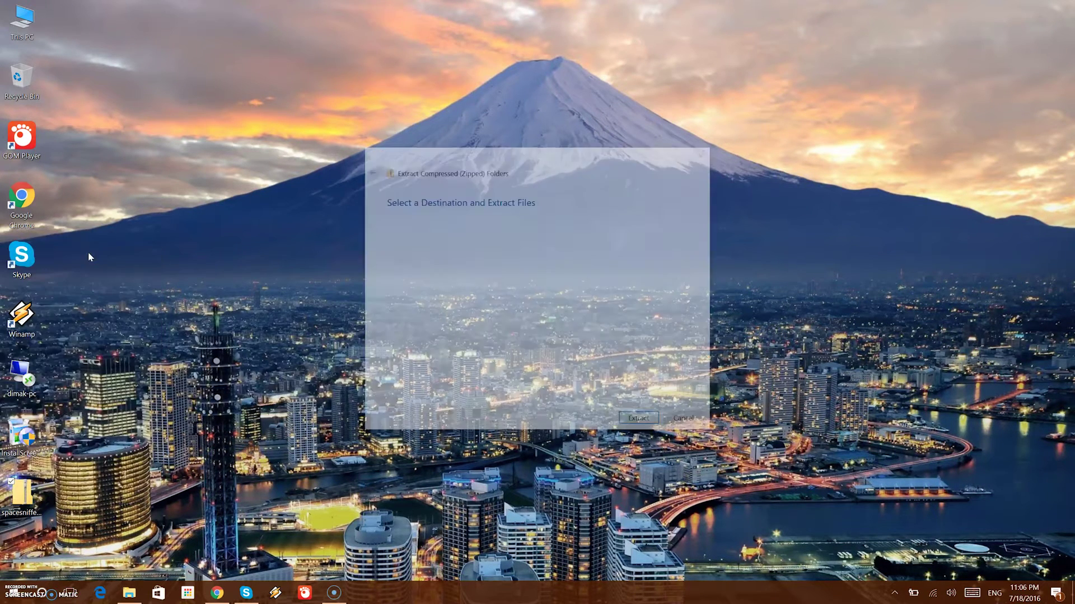
left_click(641, 421)
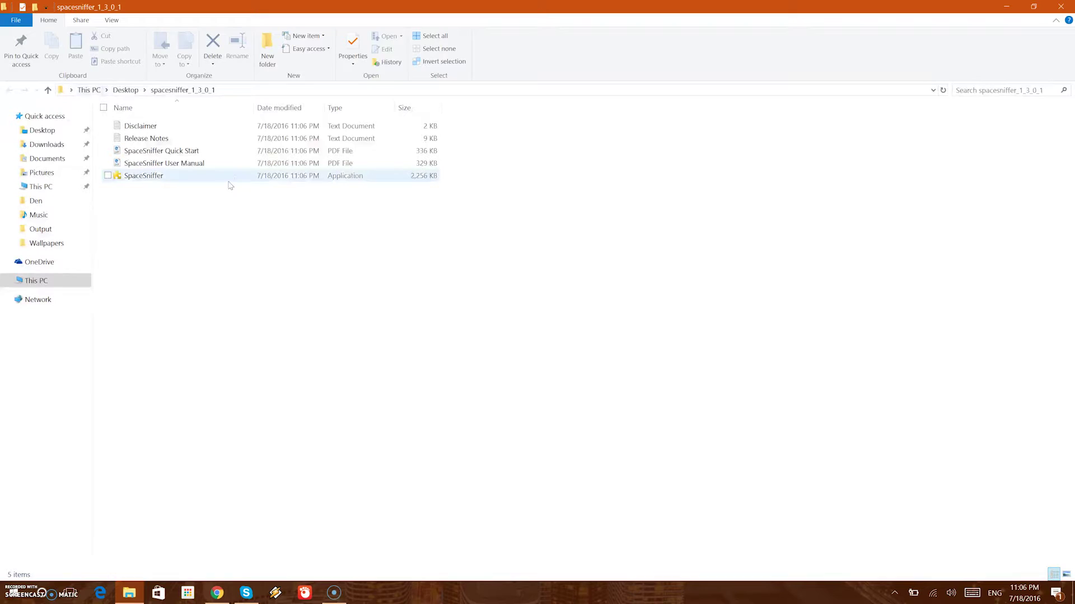
Launch SpaceSniffer.exe from the extracted folder
double_click(156, 177)
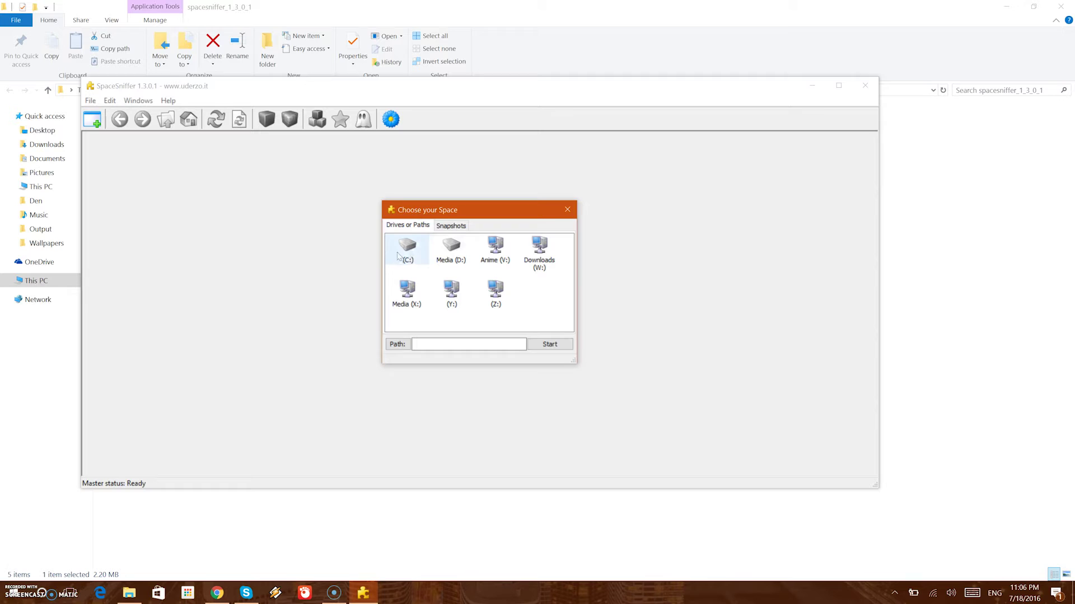
Choose drive C: in the Choose your Space dialog to begin the scan
double_click(407, 251)
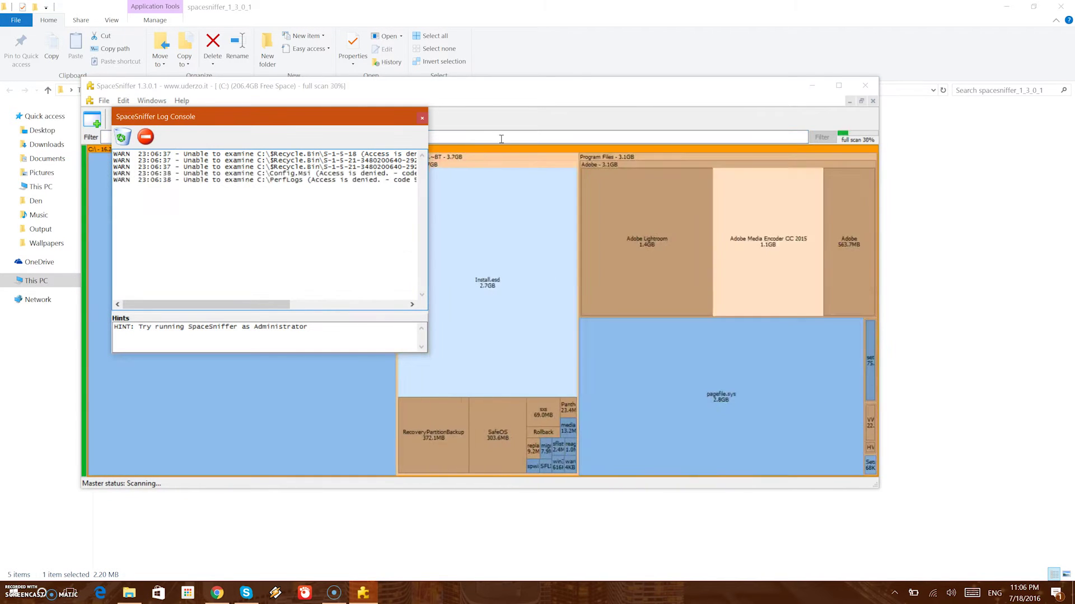
Maximize the SpaceSniffer window and dismiss the Log Console while the scan completes
double_click(501, 85)
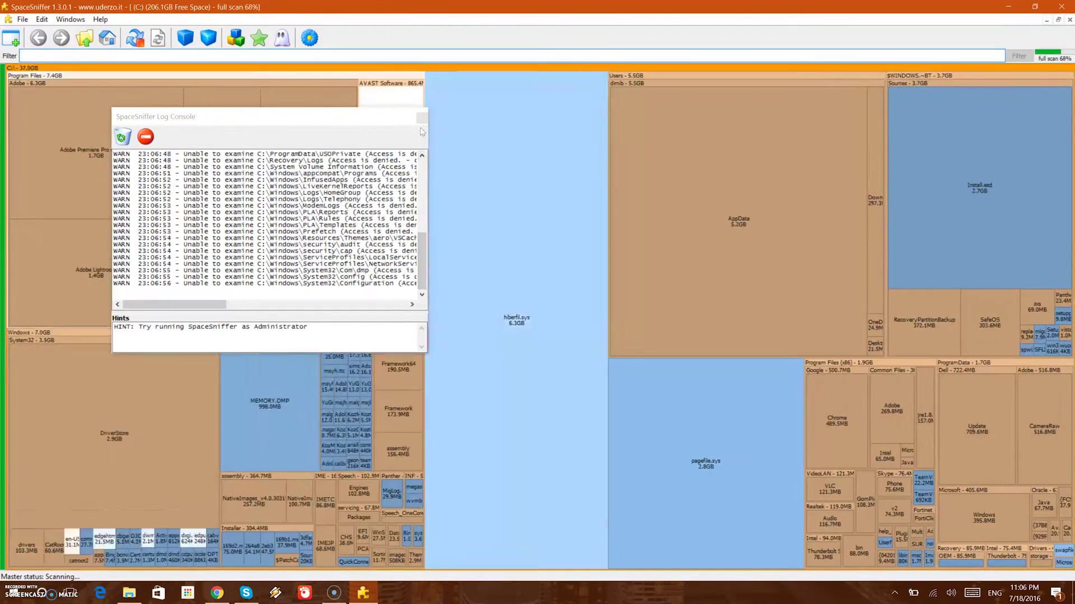
left_click(423, 123)
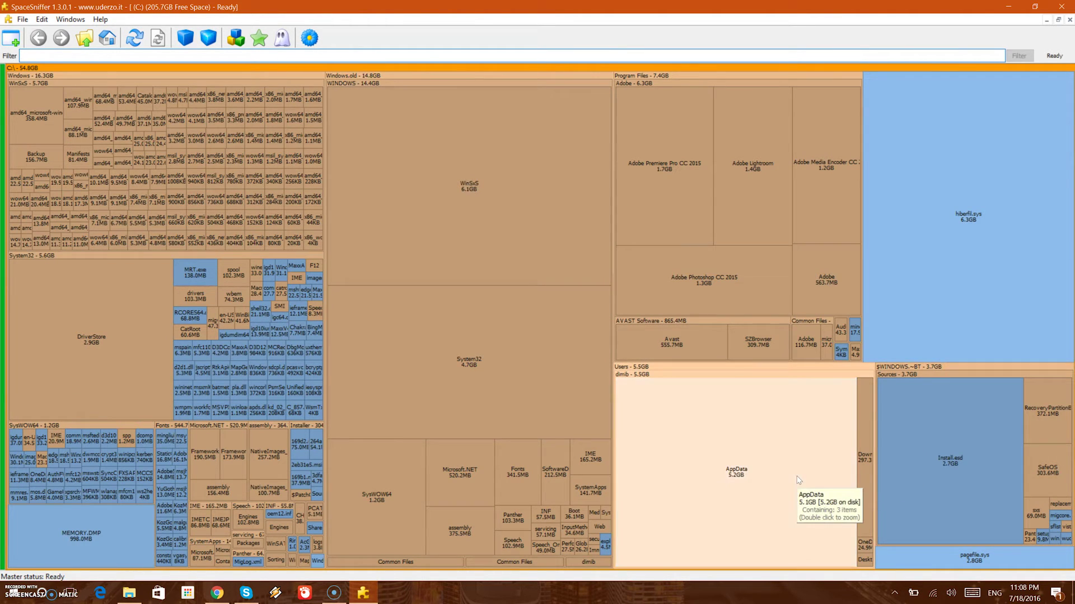
left_click(966, 226)
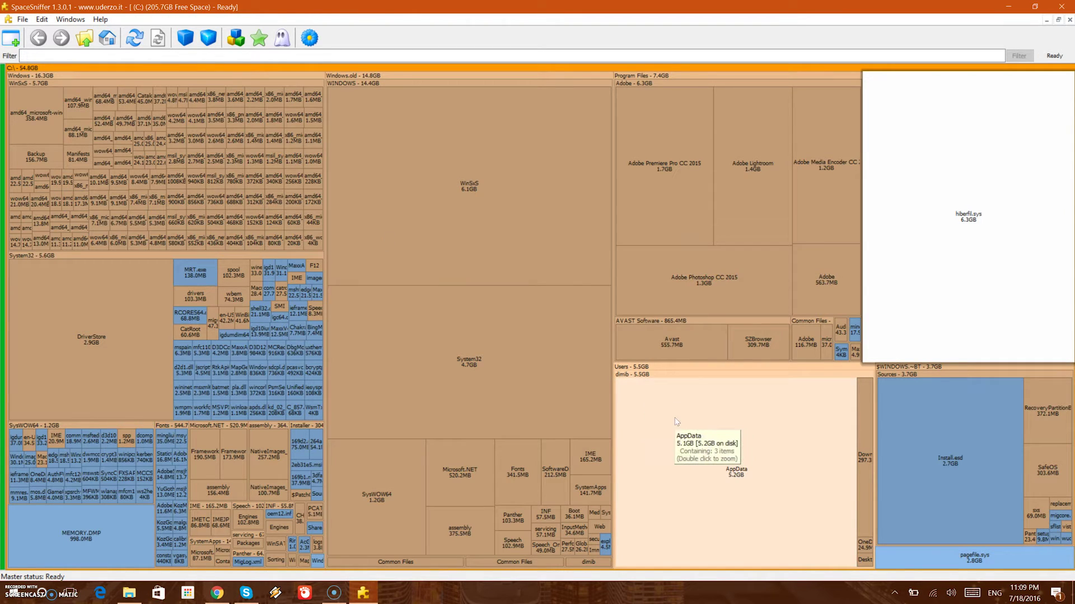
Drill down the treemap through AppData and Local into the 2.9GB Ethash folder
double_click(692, 413)
double_click(744, 427)
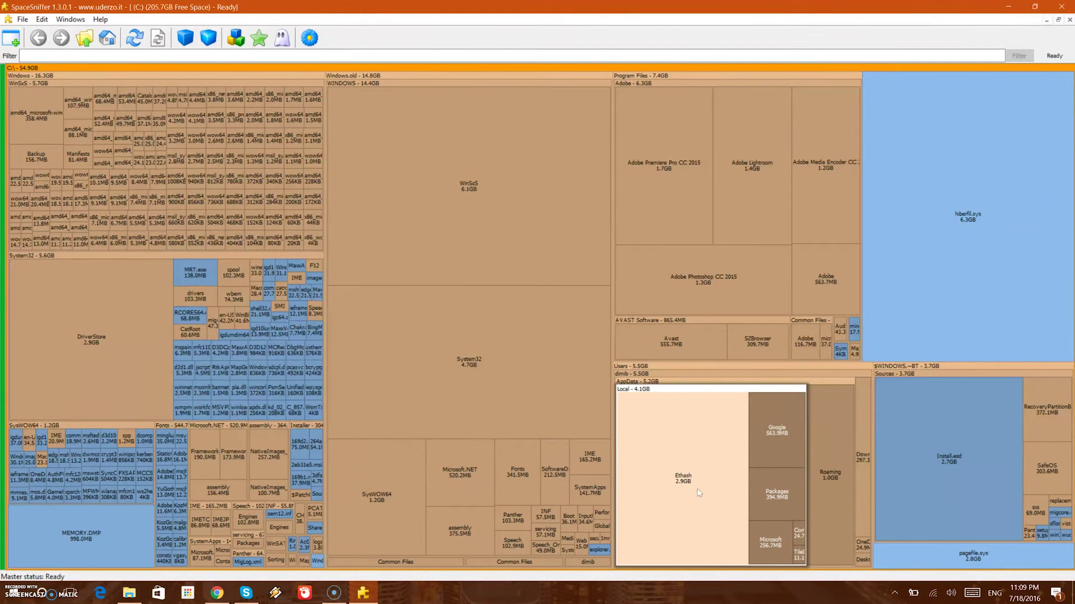
mouse_move(683, 470)
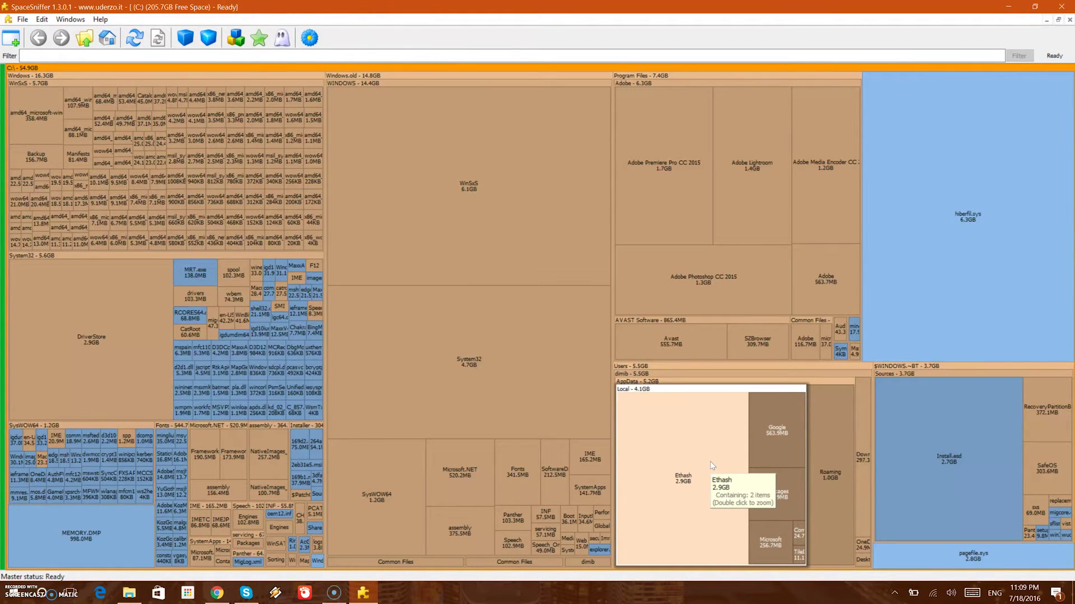
double_click(709, 461)
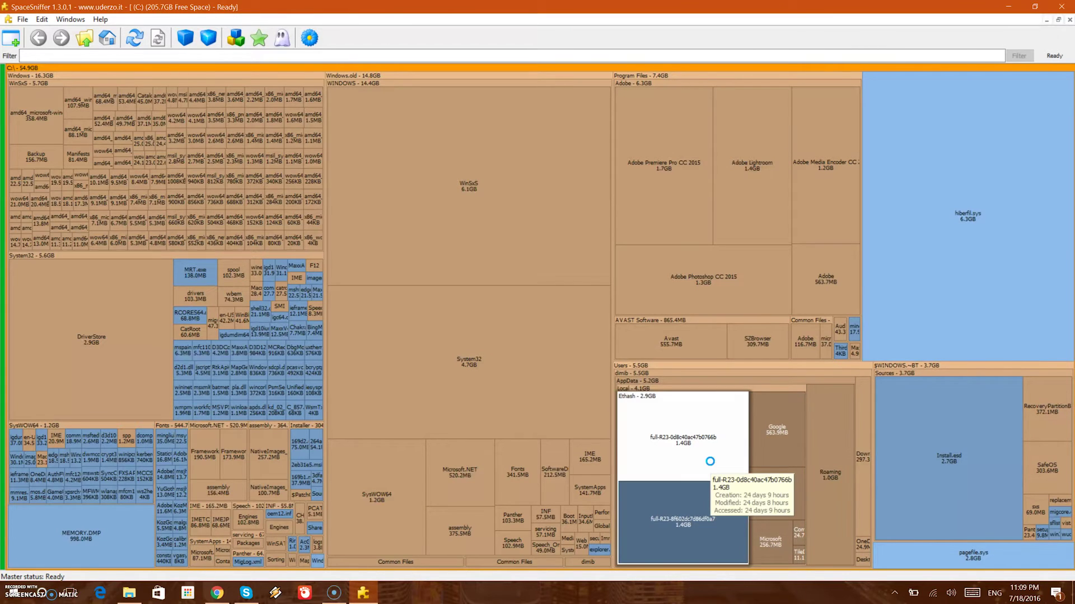
Bring up the context menu of file actions for the Ethash block
right_click(710, 461)
left_click(659, 401)
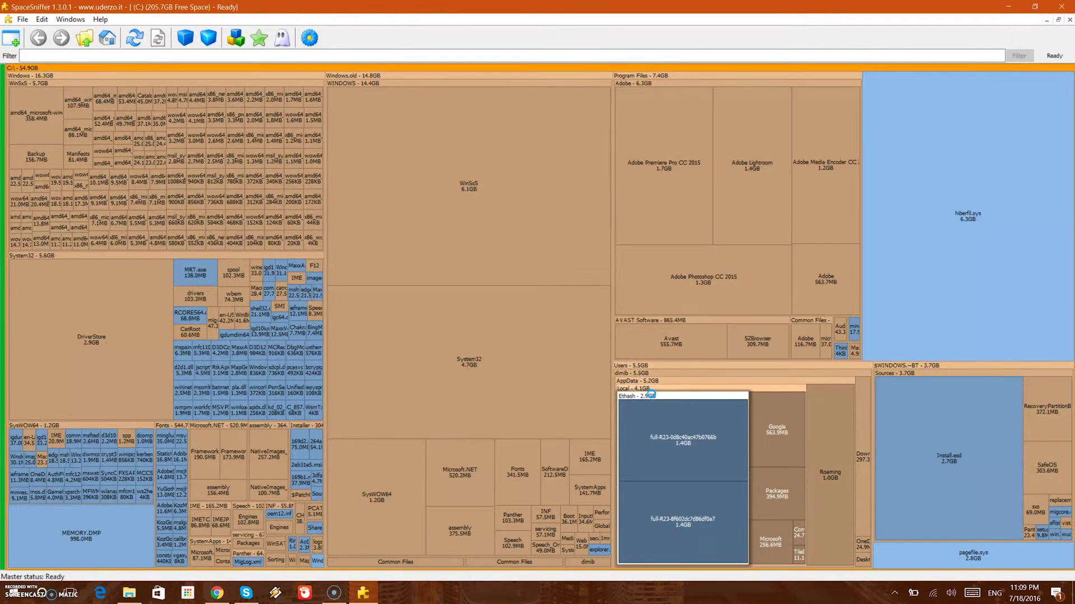
right_click(652, 395)
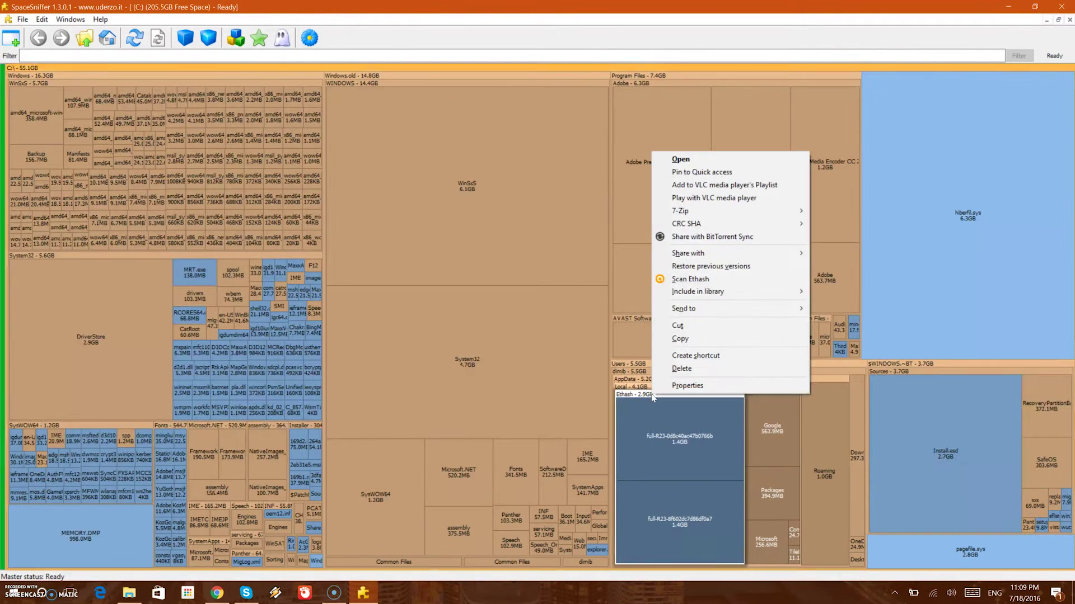
Delete the Ethash folder to the Recycle Bin and dismiss the reopened Log Console
left_click(688, 368)
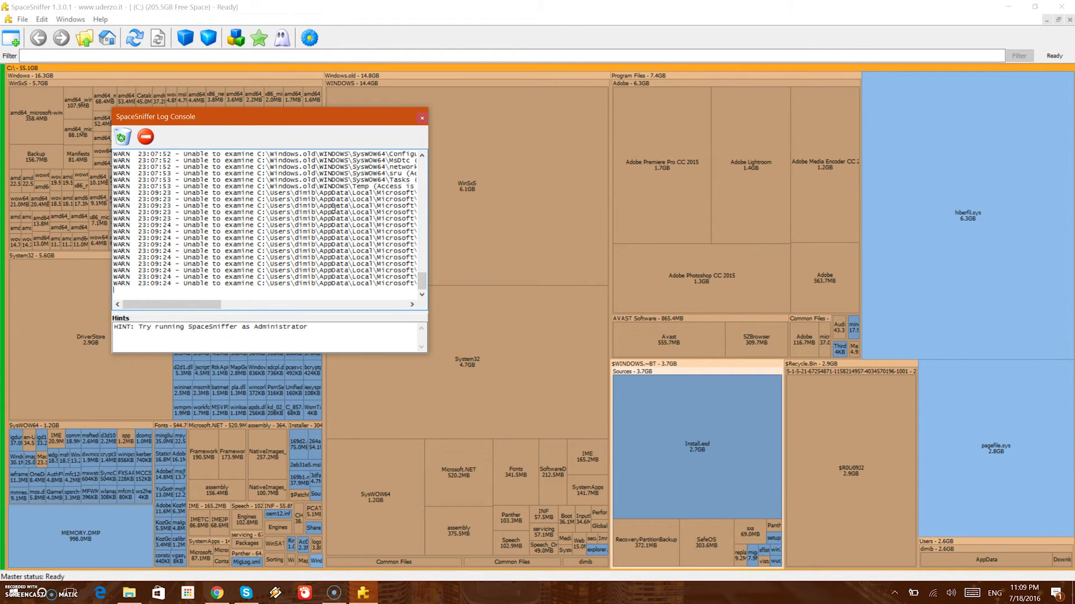
left_click(422, 118)
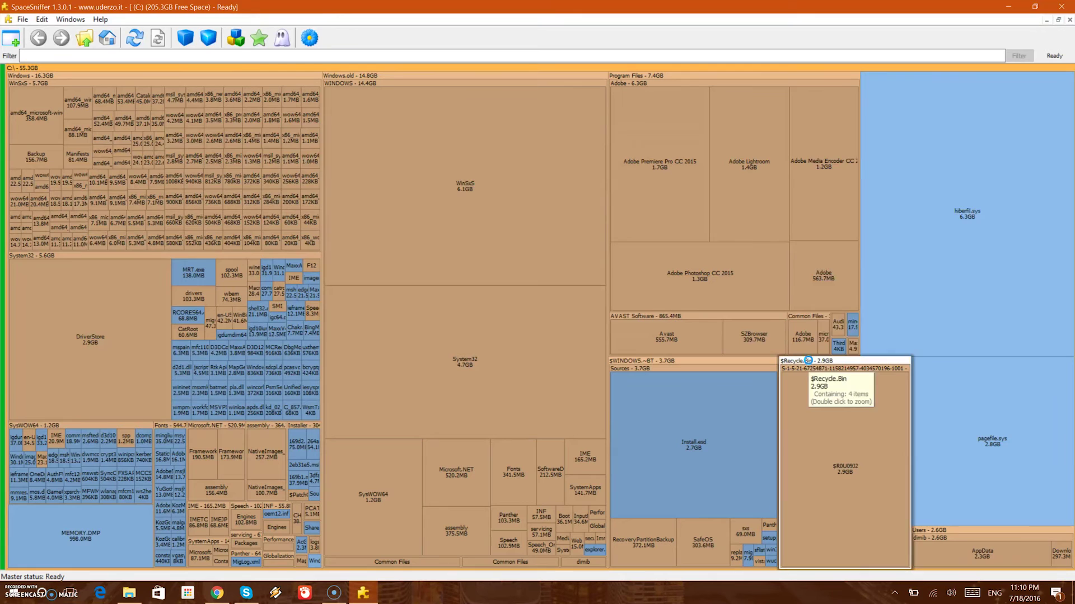
right_click(808, 369)
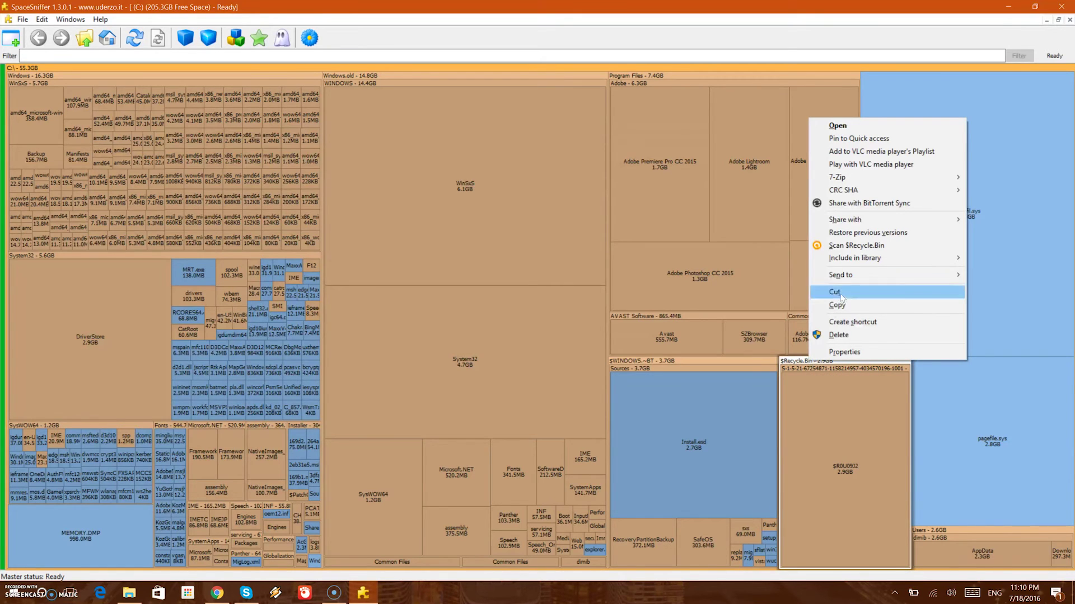
left_click(812, 426)
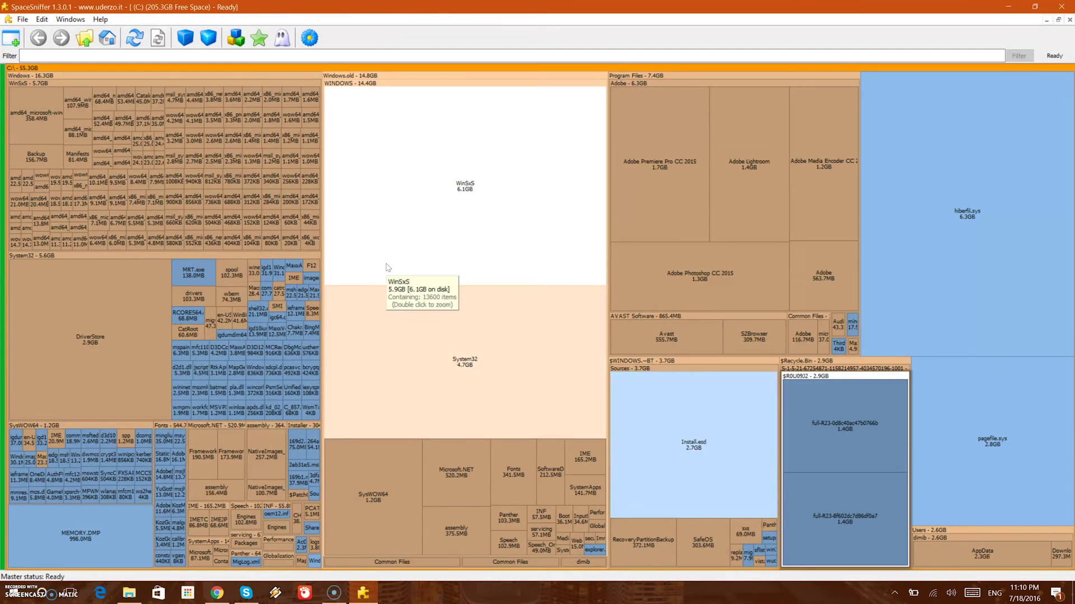